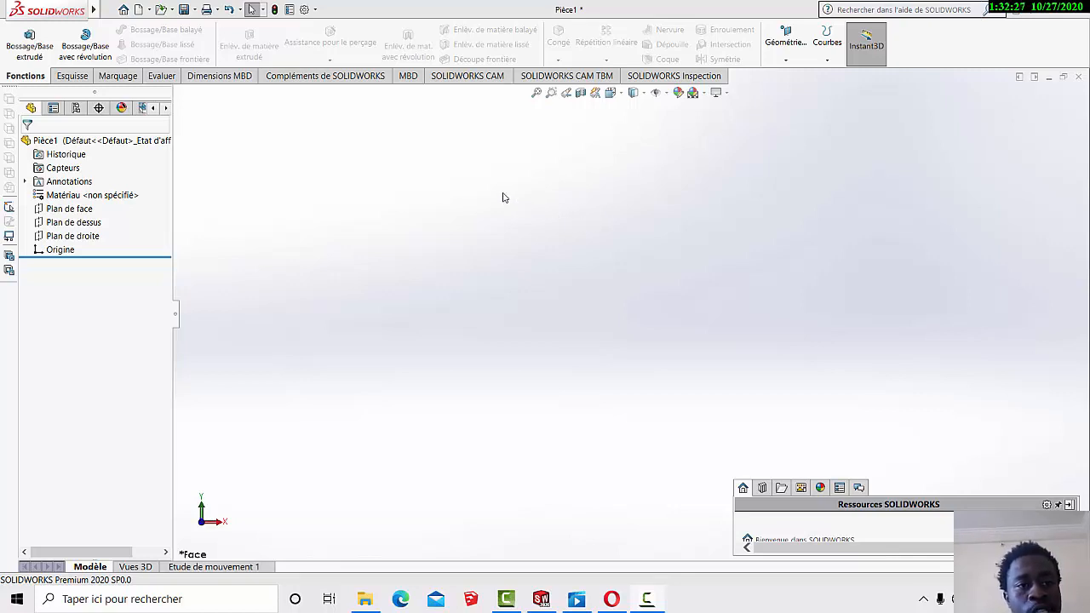
Create a new SOLIDWORKS document of type Pièce
{"action": "left_click", "coordinate": [149, 10]}
{"action": "left_click", "coordinate": [166, 19]}
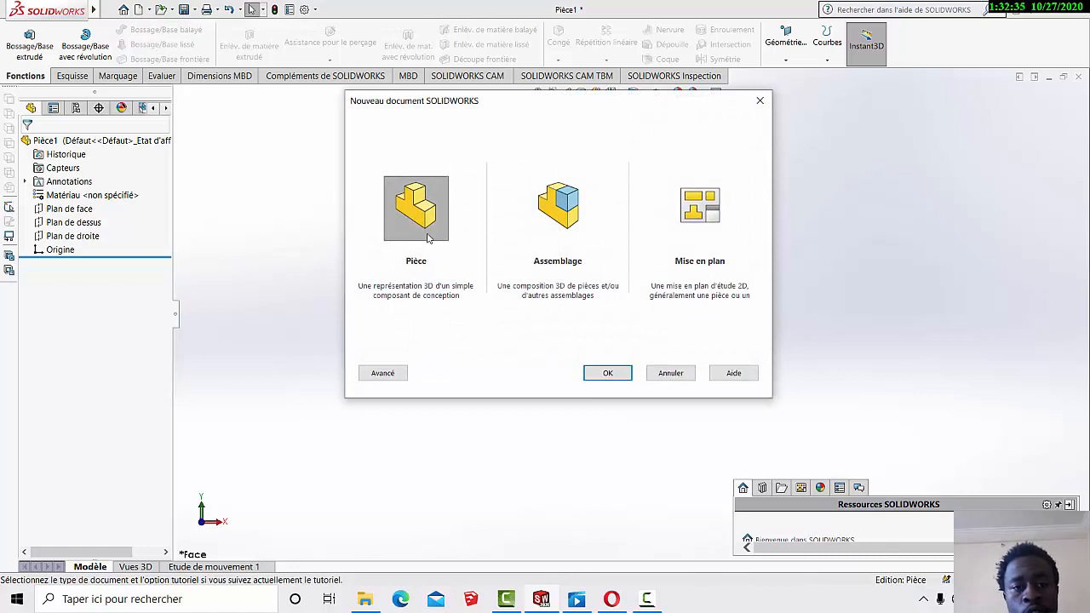
{"action": "left_click", "coordinate": [596, 373]}
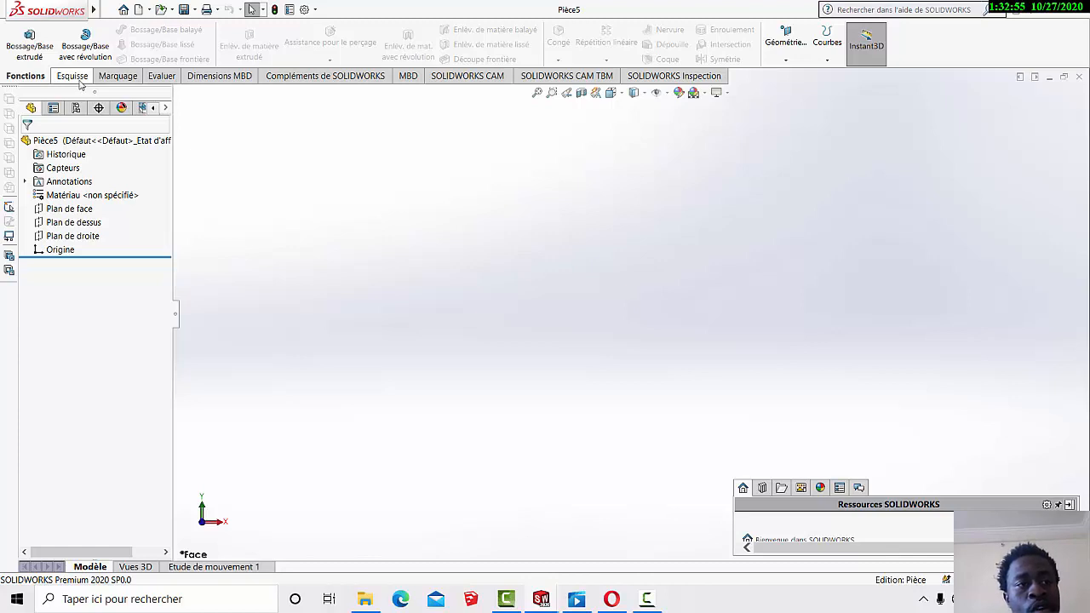
Start a new sketch on the front plane (Plan de face)
{"action": "left_click", "coordinate": [80, 78]}
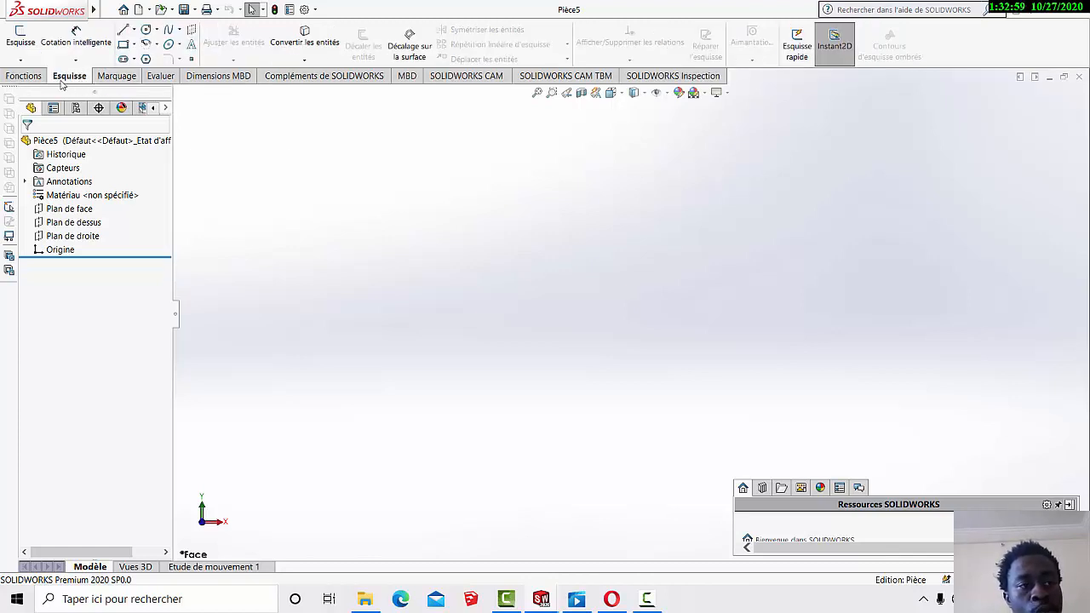
{"action": "left_click", "coordinate": [21, 39]}
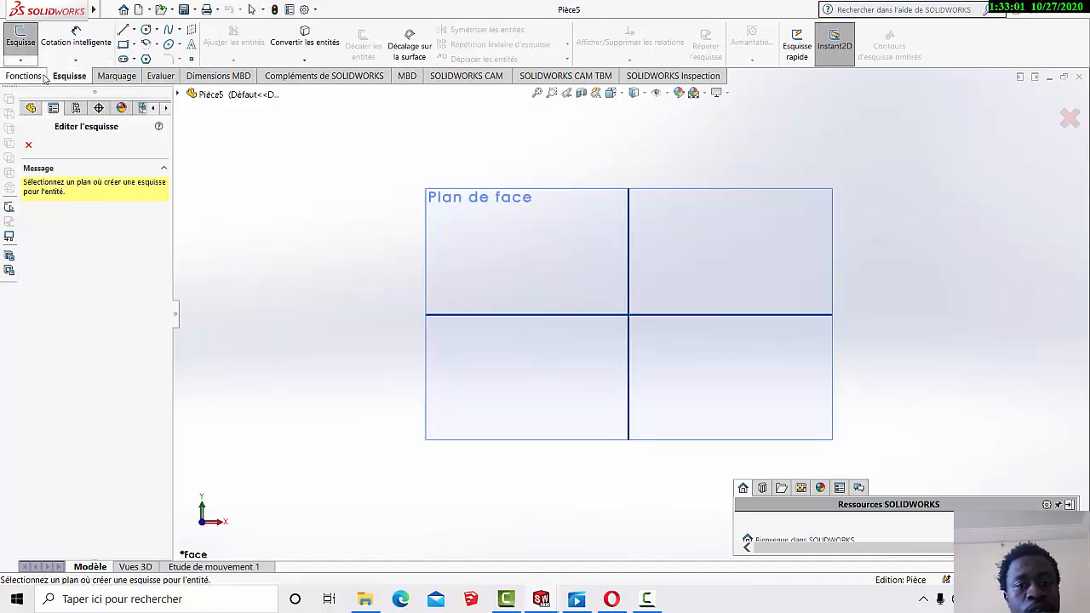
{"action": "left_click", "coordinate": [80, 44]}
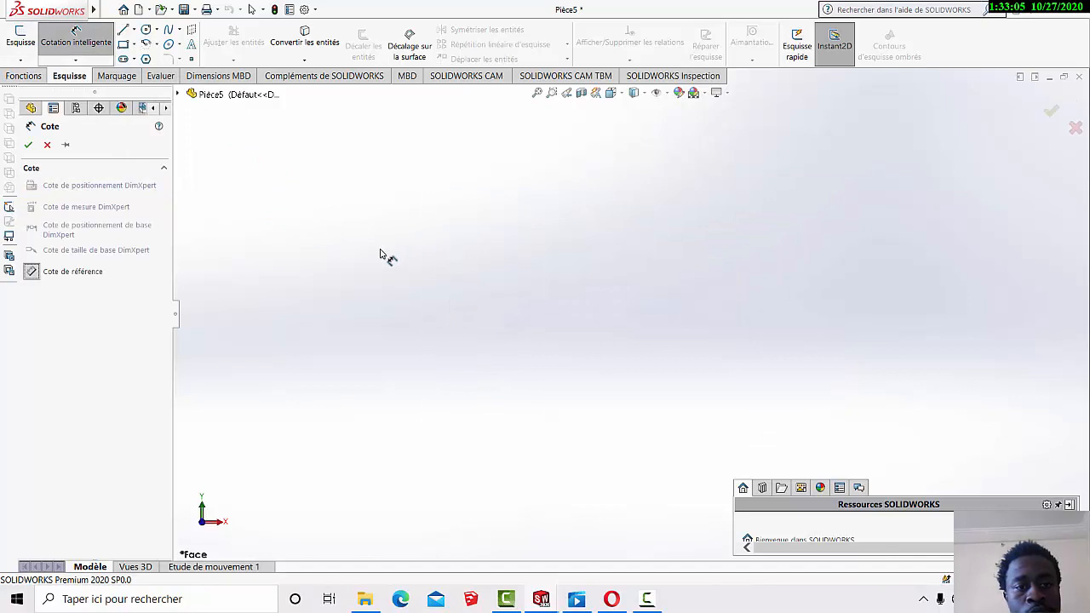
{"action": "left_click", "coordinate": [21, 39]}
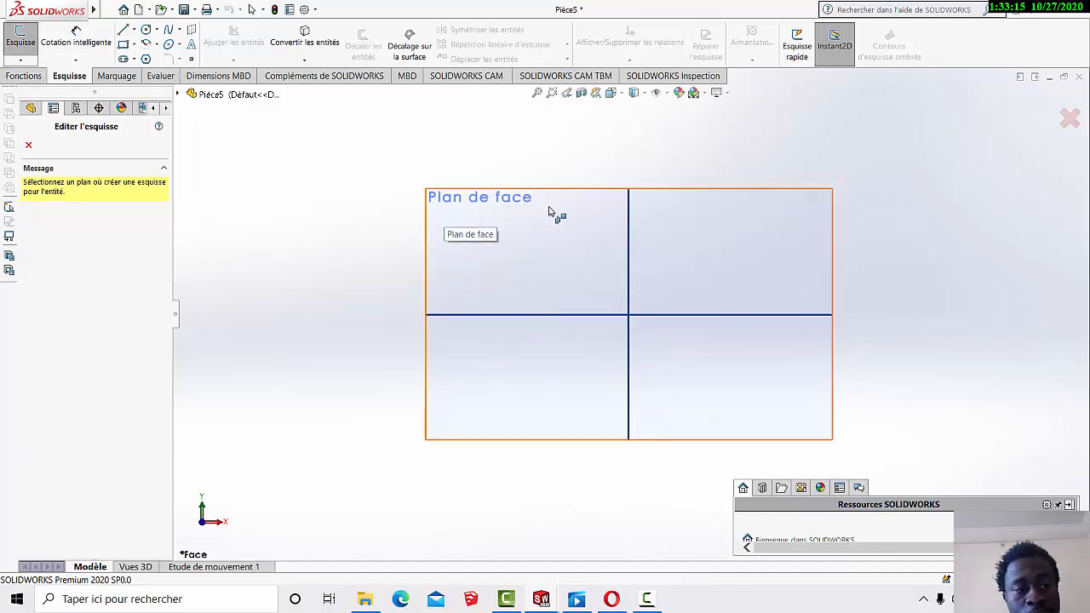
{"action": "left_click", "coordinate": [424, 267]}
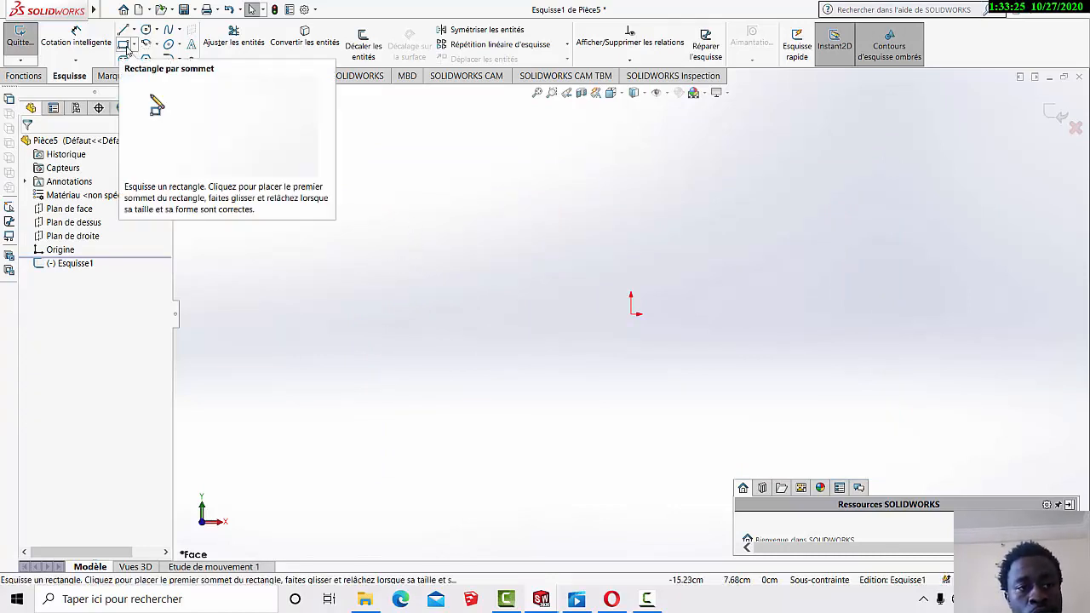
Sketch a corner rectangle around the origin, with its upper-left corner at about X -4.37, Y 3.19 cm, and exit the sketch
{"action": "left_click", "coordinate": [126, 49]}
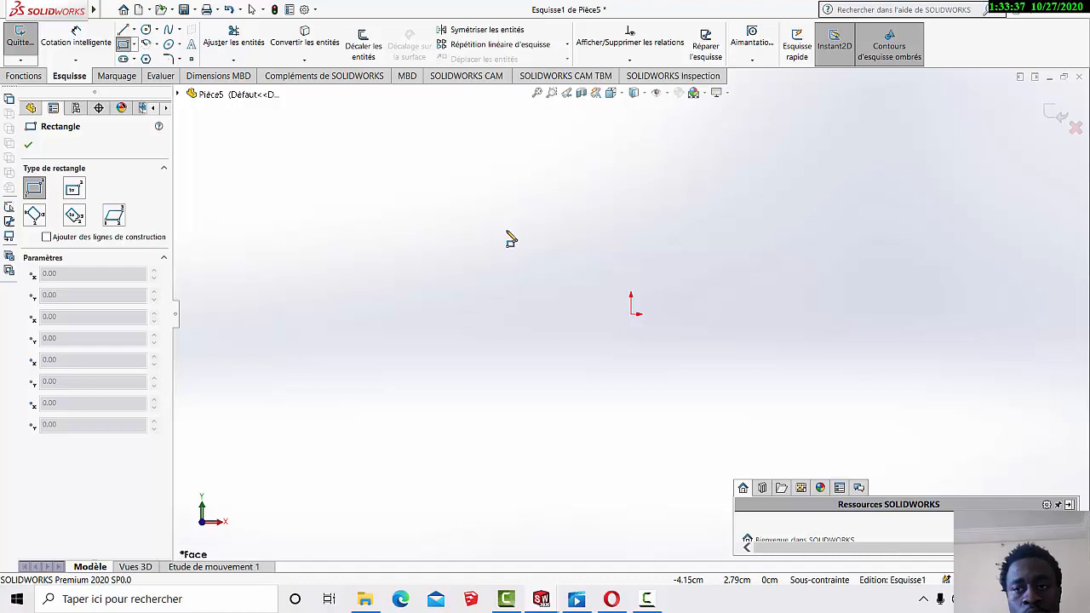
{"action": "left_click_drag", "start_coordinate": [499, 219], "coordinate": [774, 417]}
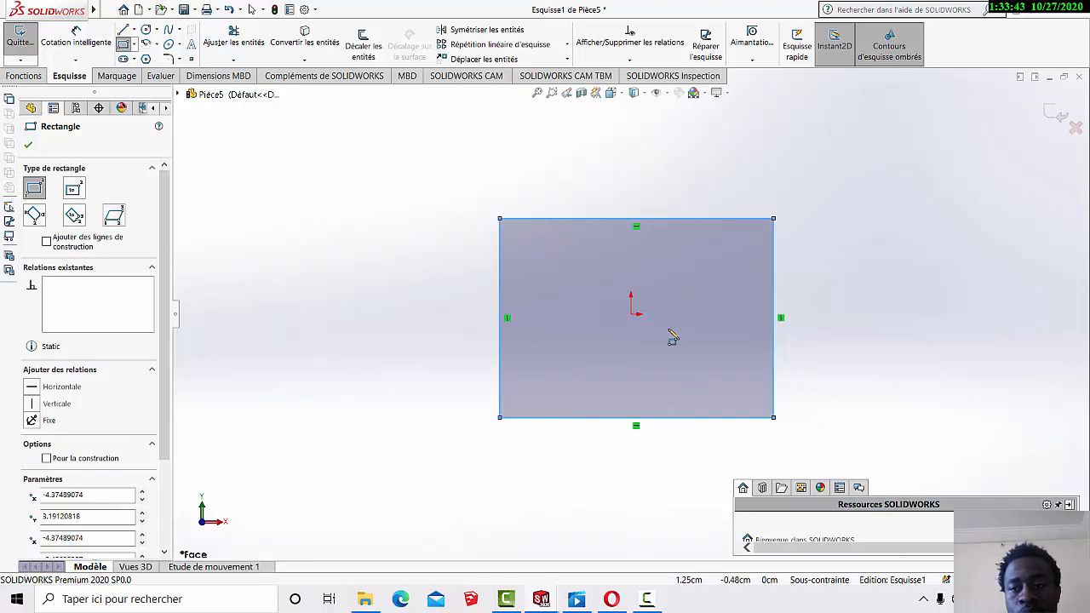
{"action": "left_click", "coordinate": [1057, 120]}
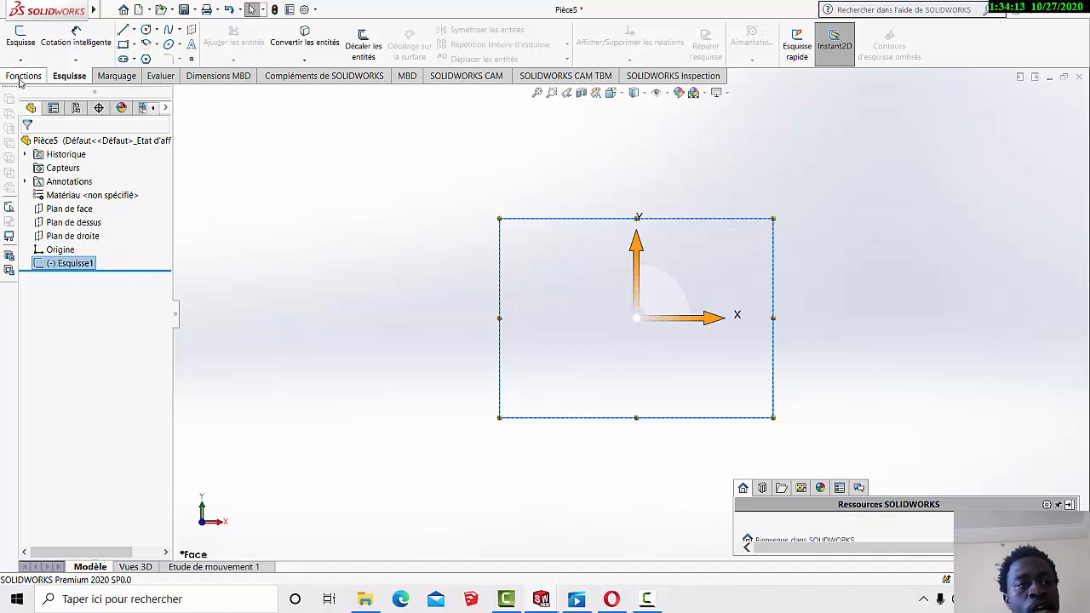
Start a boss extrusion of the rectangle sketch with the Borgne end condition and a 1.00 cm depth
{"action": "left_click", "coordinate": [23, 77]}
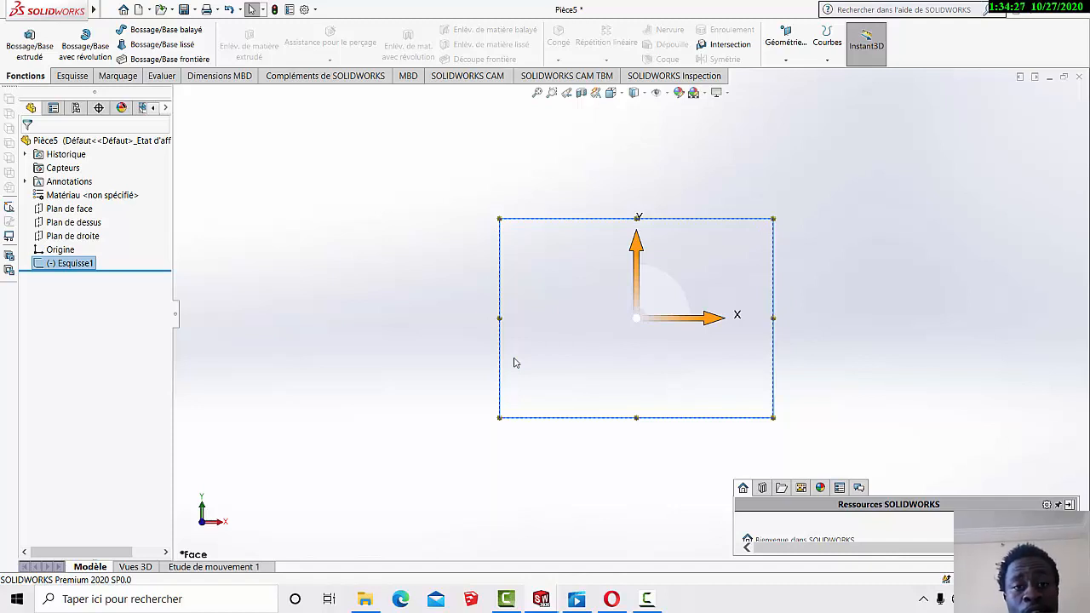
{"action": "left_click", "coordinate": [12, 62]}
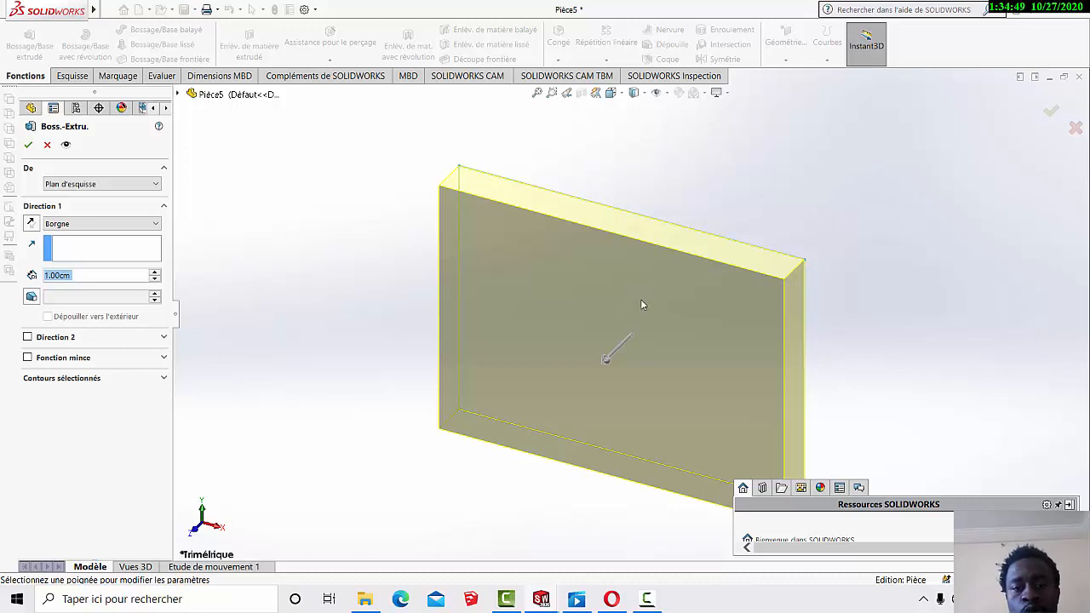
Examine the extruded block's preview at several zoom levels and from a slightly rotated angle
{"action": "scroll", "coordinate": [642, 302], "scroll_direction": "up", "scroll_amount": 3}
{"action": "scroll", "coordinate": [643, 308], "scroll_direction": "down", "scroll_amount": 3}
{"action": "scroll", "coordinate": [643, 314], "scroll_direction": "up", "scroll_amount": 5}
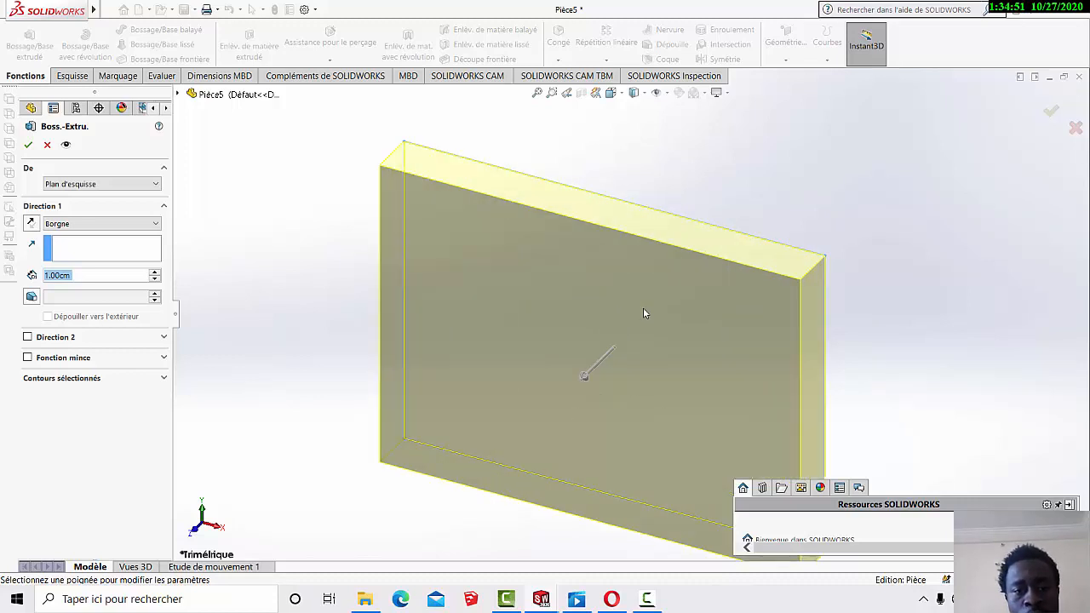
{"action": "scroll", "coordinate": [643, 313], "scroll_direction": "down", "scroll_amount": 3}
{"action": "scroll", "coordinate": [643, 313], "scroll_direction": "down", "scroll_amount": 2}
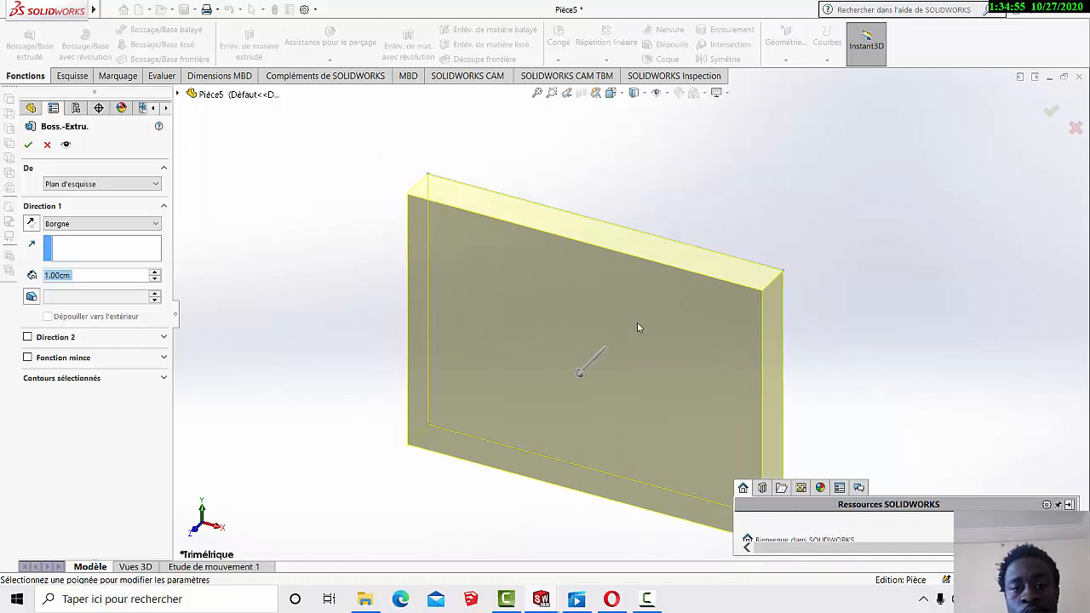
{"action": "middle_click_drag", "start_coordinate": [637, 327], "coordinate": [635, 297]}
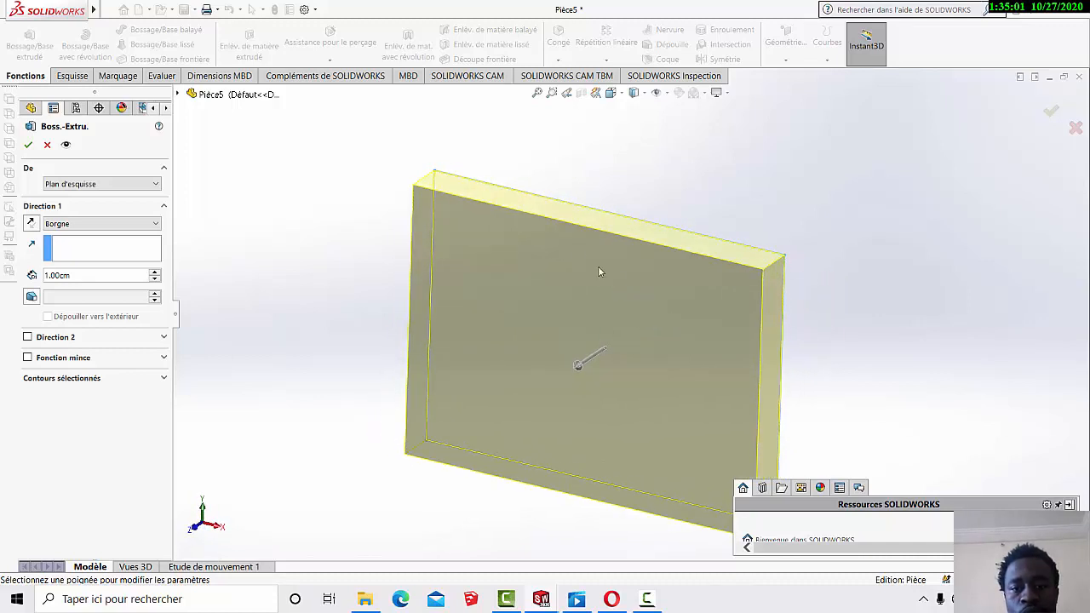
{"action": "scroll", "coordinate": [598, 271], "scroll_direction": "down", "scroll_amount": 2}
{"action": "scroll", "coordinate": [576, 255], "scroll_direction": "up", "scroll_amount": 6}
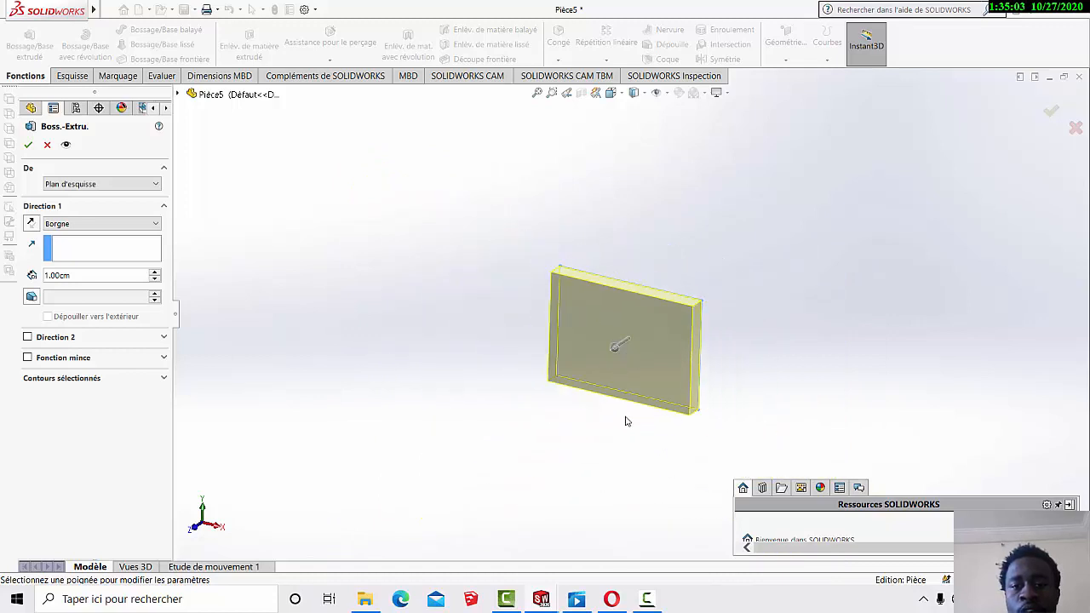
{"action": "scroll", "coordinate": [609, 384], "scroll_direction": "down", "scroll_amount": 2}
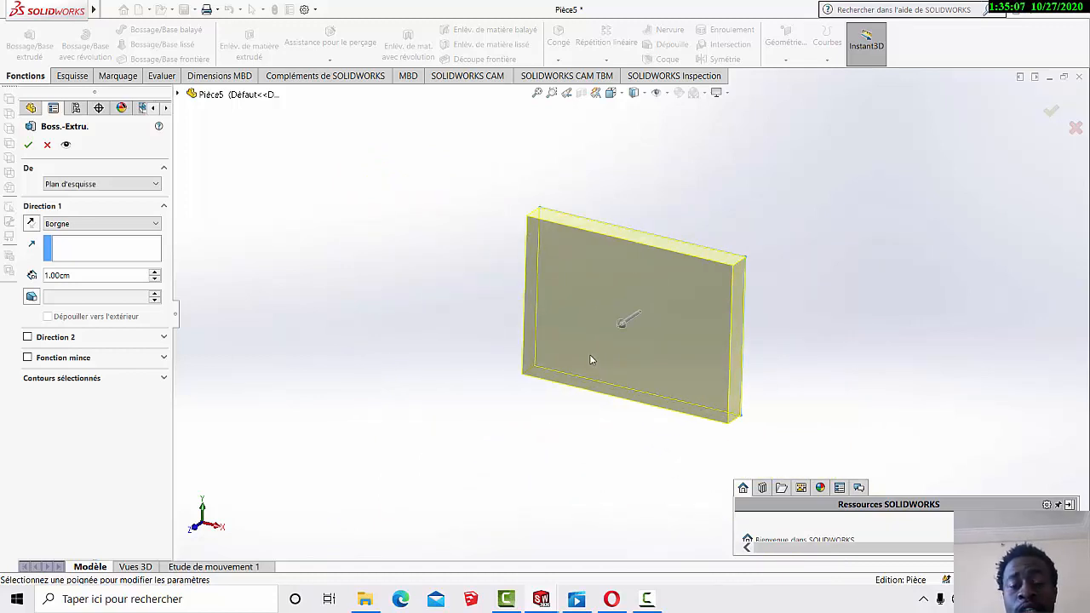
{"action": "scroll", "coordinate": [511, 282], "scroll_direction": "up", "scroll_amount": 6}
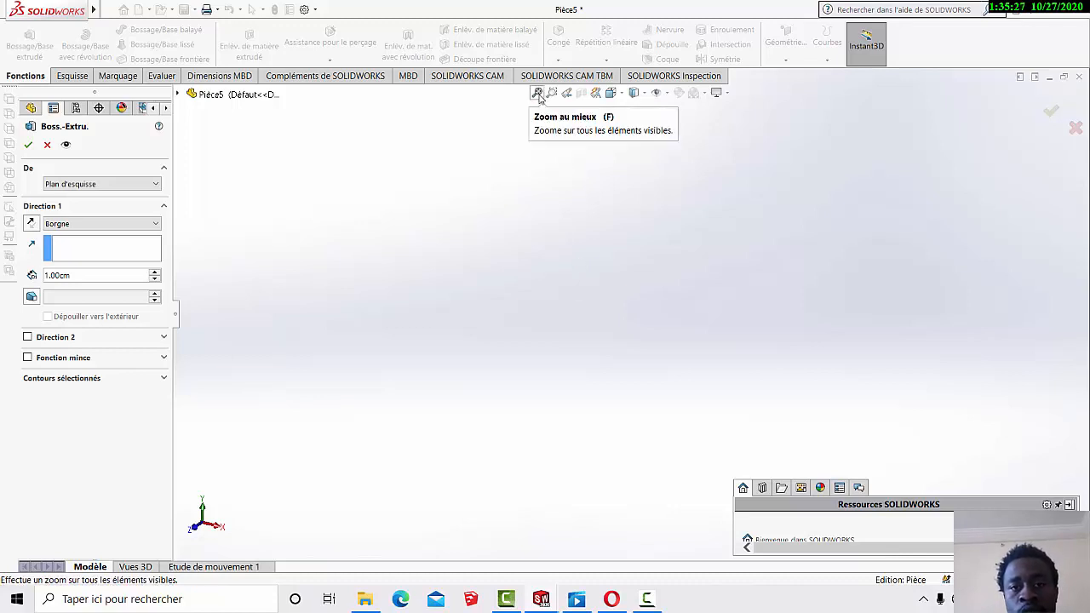
Bring the whole block preview back into view with Zoom to Fit
{"action": "left_click", "coordinate": [537, 94]}
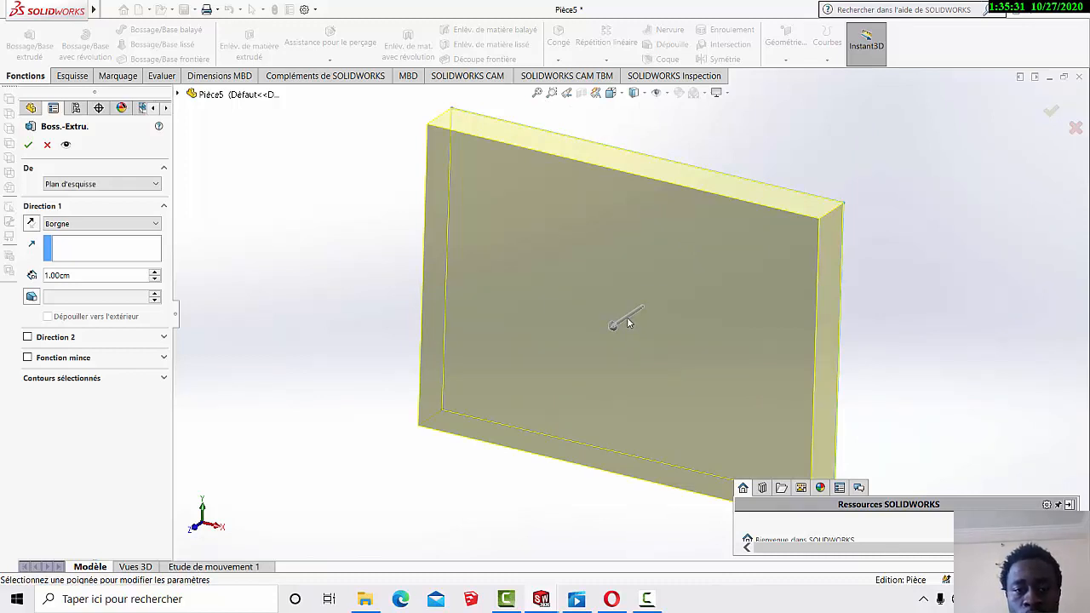
{"action": "left_click", "coordinate": [537, 94]}
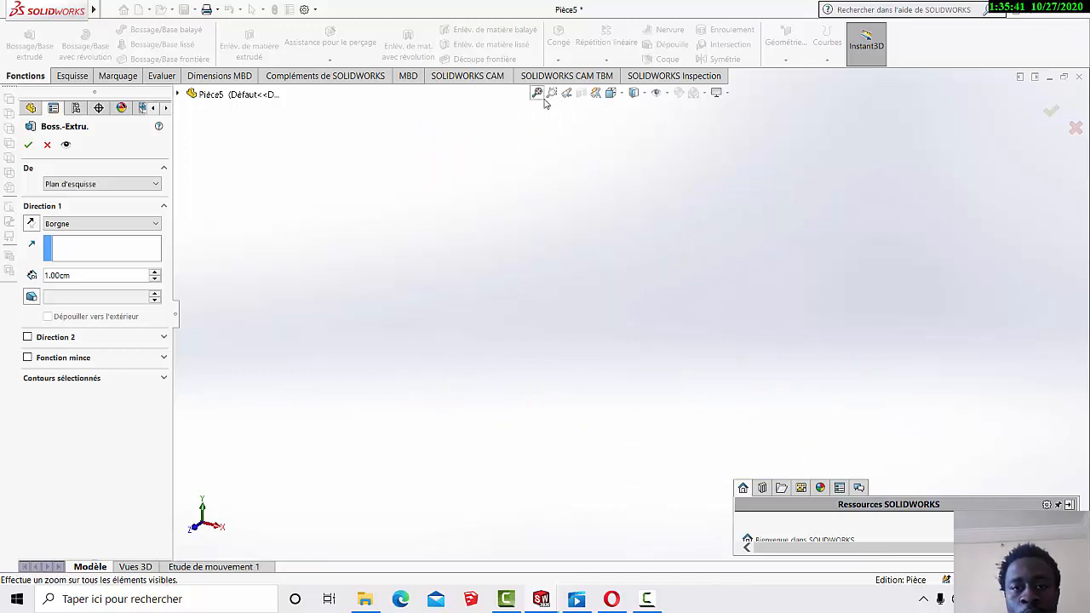
{"action": "left_click", "coordinate": [542, 99]}
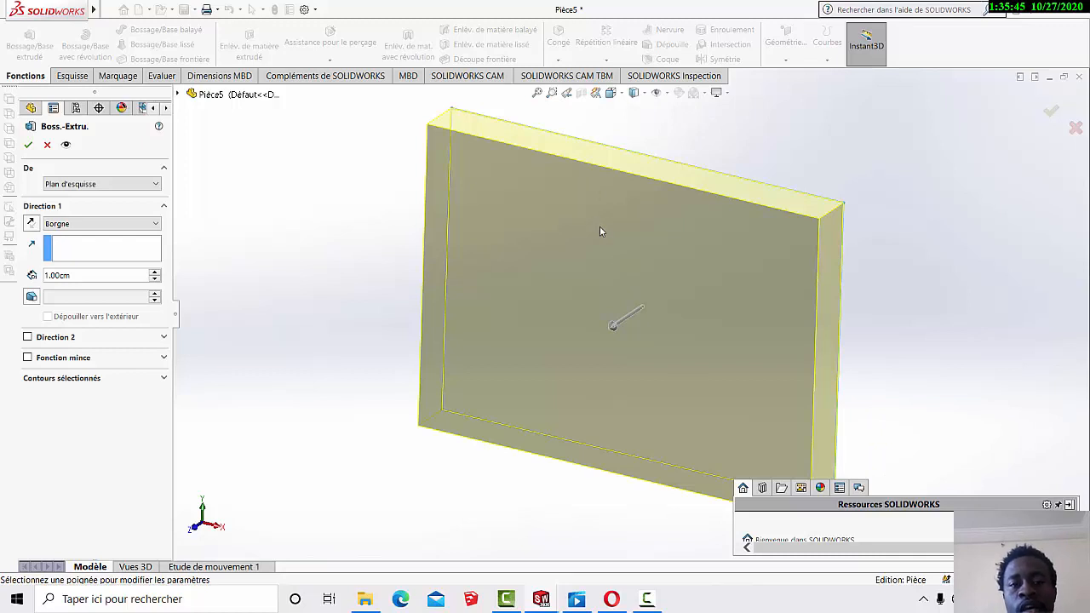
{"action": "scroll", "coordinate": [448, 97], "scroll_direction": "up", "scroll_amount": 1}
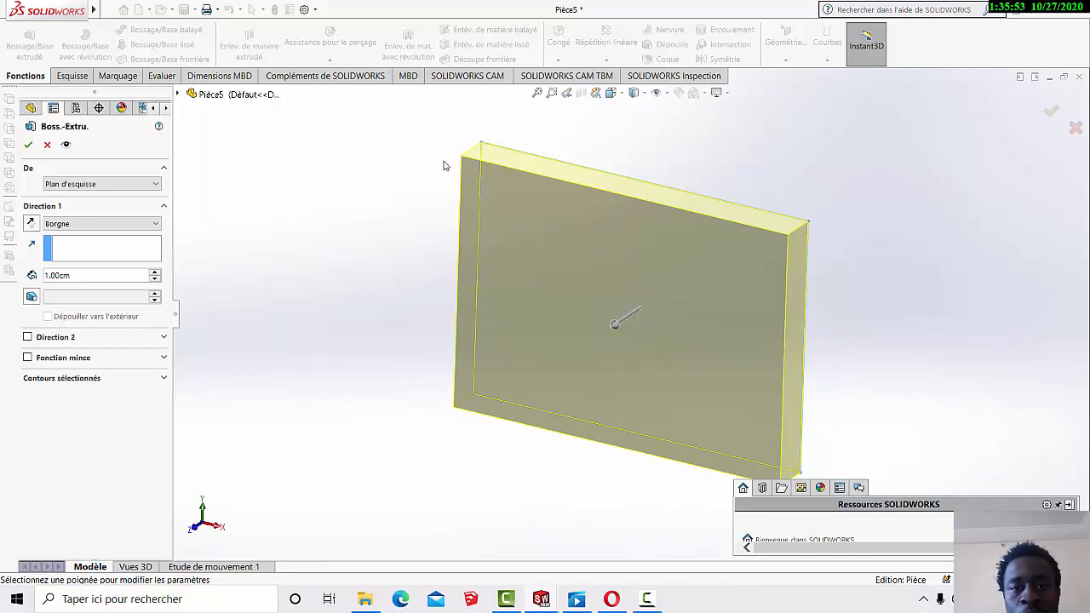
Inspect the block's upper-left front corner using Zoom to Area and Previous View, ending with the whole block fitted in view
{"action": "left_click", "coordinate": [552, 92]}
{"action": "left_click_drag", "start_coordinate": [455, 174], "coordinate": [493, 138]}
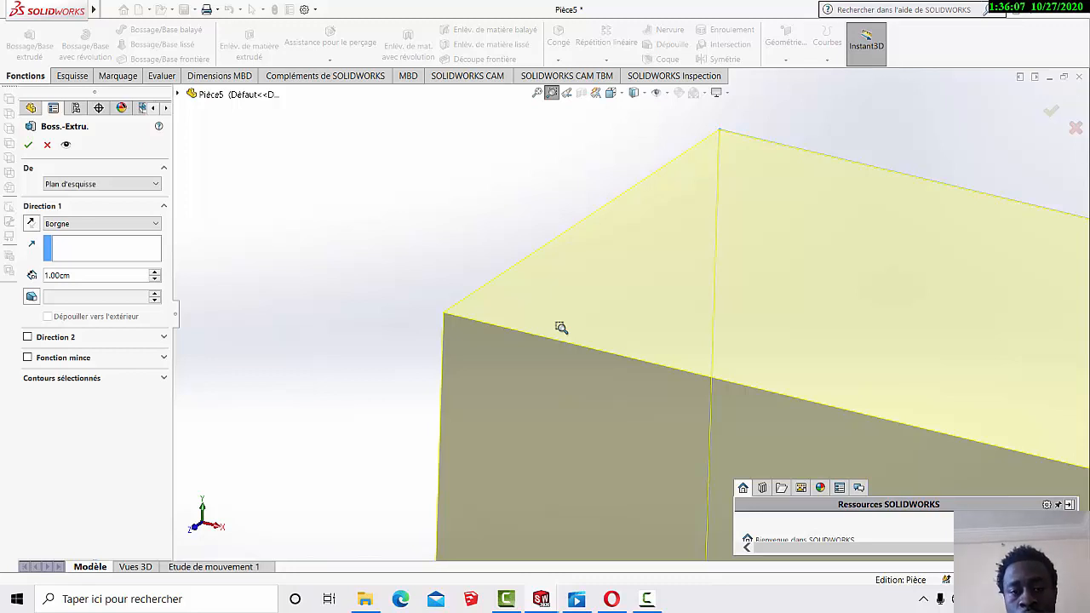
{"action": "scroll", "coordinate": [467, 262], "scroll_direction": "down", "scroll_amount": 3}
{"action": "scroll", "coordinate": [531, 300], "scroll_direction": "up", "scroll_amount": 2}
{"action": "scroll", "coordinate": [531, 299], "scroll_direction": "up", "scroll_amount": 2}
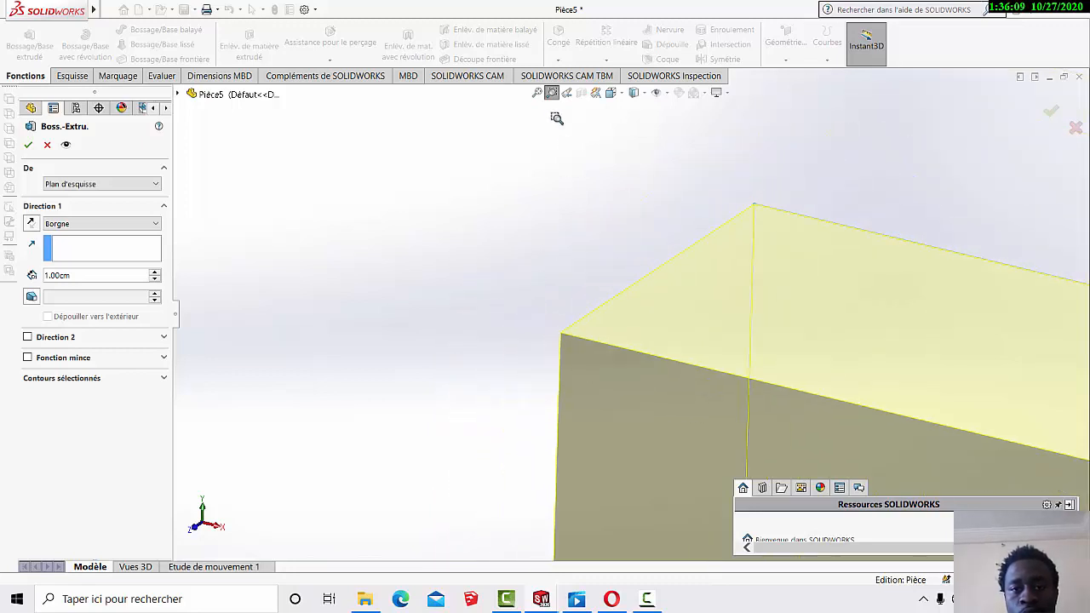
{"action": "left_click", "coordinate": [538, 94]}
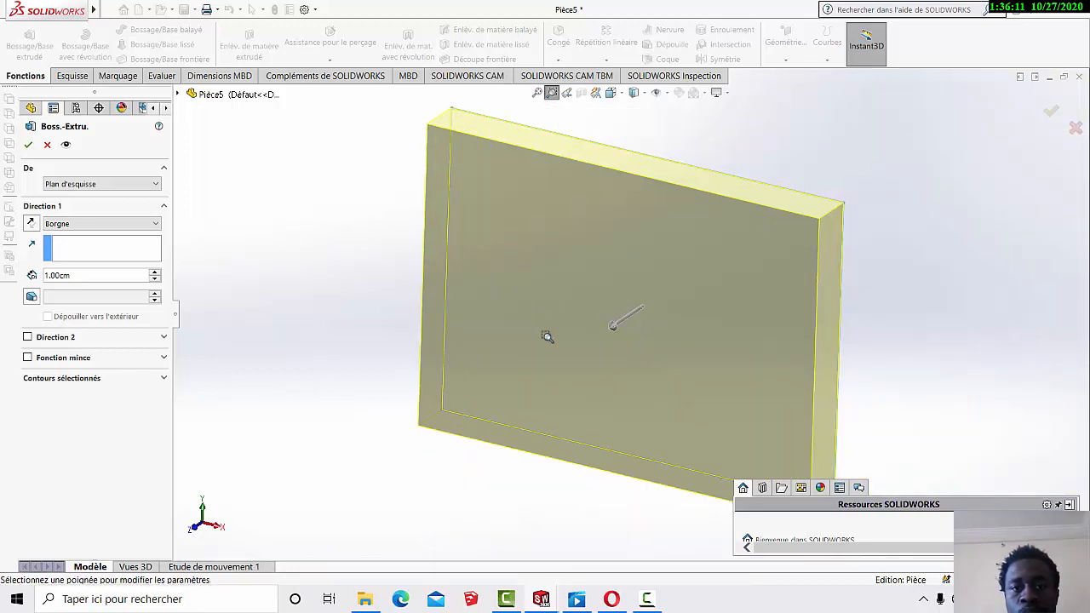
{"action": "left_click", "coordinate": [567, 93]}
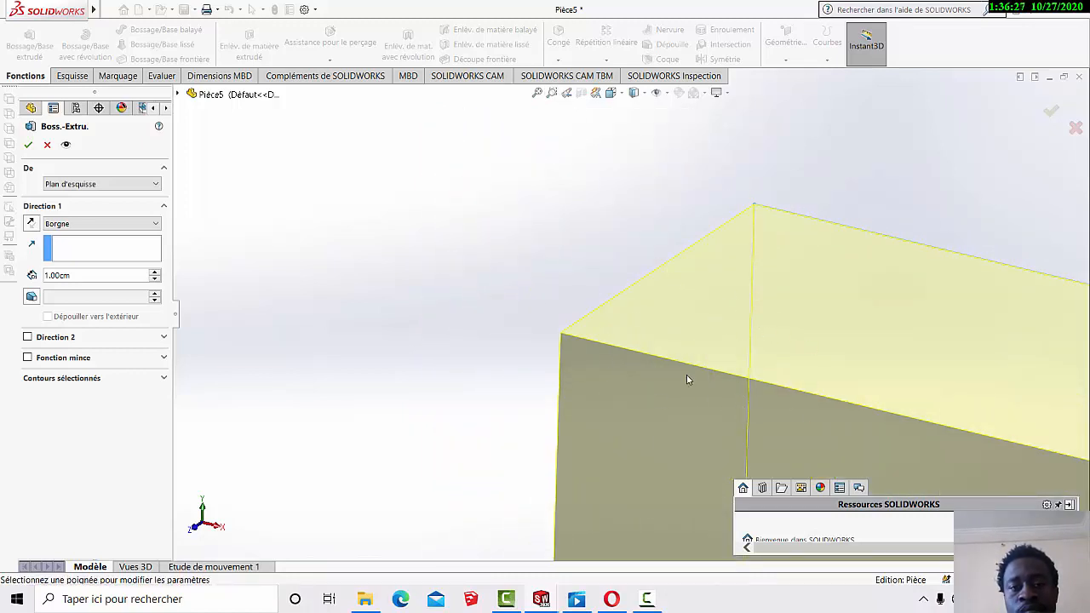
{"action": "left_click", "coordinate": [537, 93]}
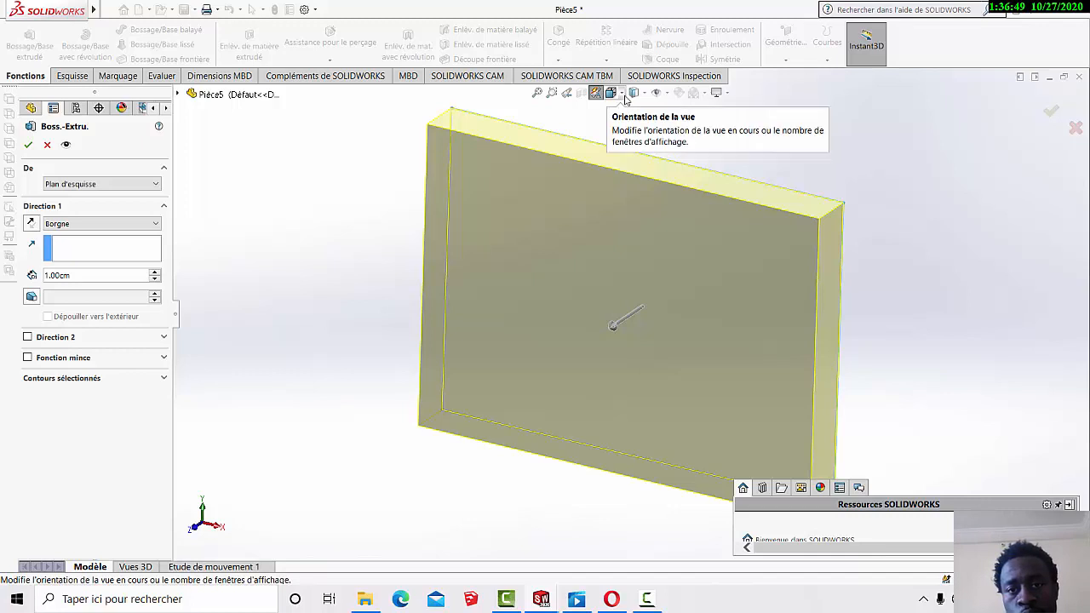
Examine the block preview in the Droite, Gauche, Dessus and Face standard orientations
{"action": "left_click", "coordinate": [622, 96]}
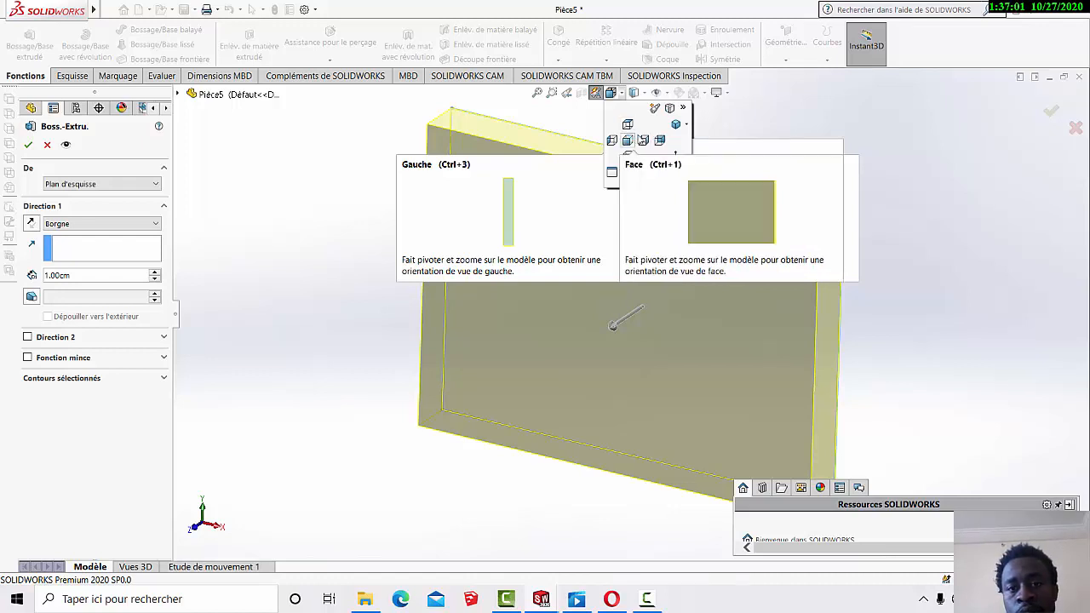
{"action": "left_click", "coordinate": [642, 140]}
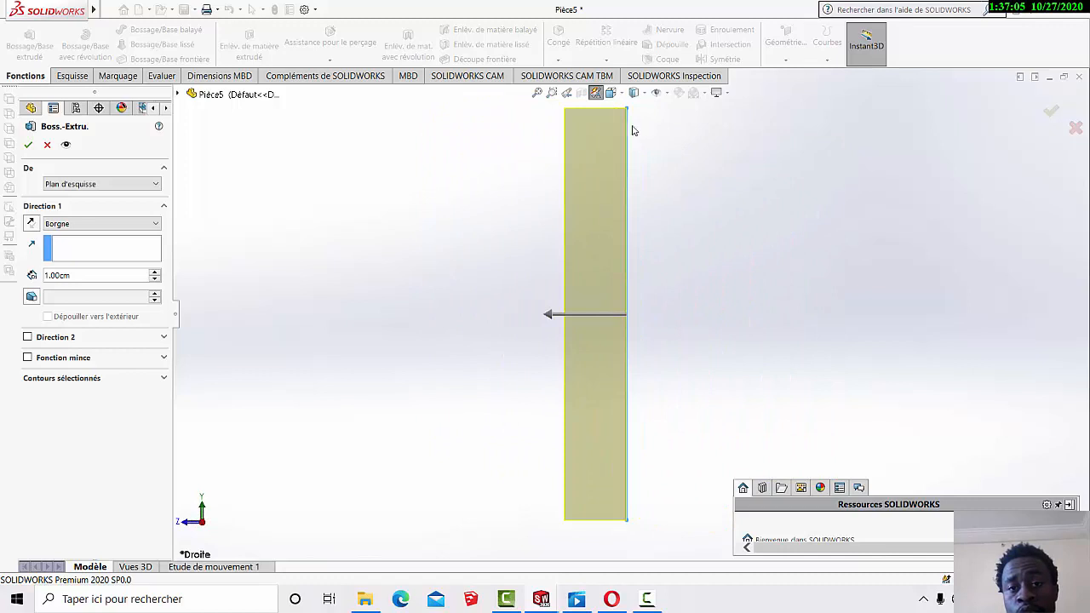
{"action": "left_click", "coordinate": [610, 92]}
{"action": "left_click", "coordinate": [615, 140]}
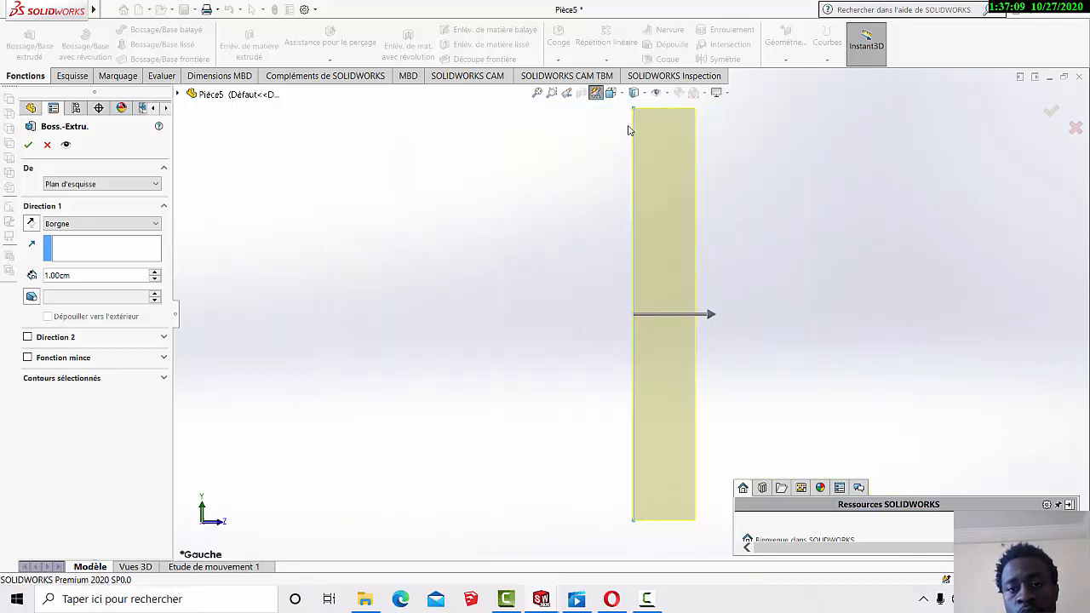
{"action": "left_click", "coordinate": [611, 92]}
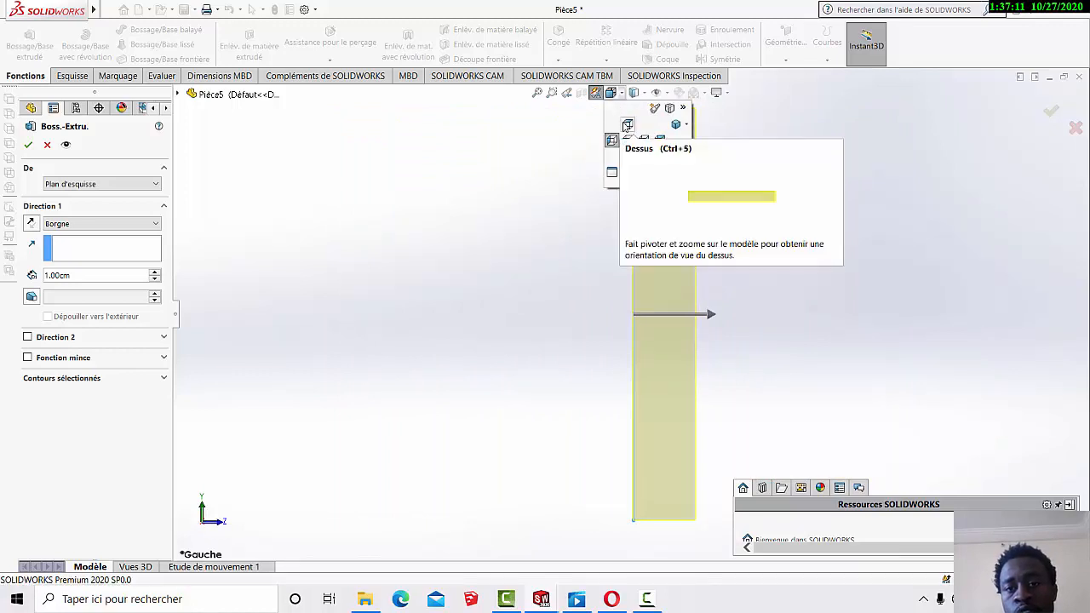
{"action": "left_click", "coordinate": [625, 126]}
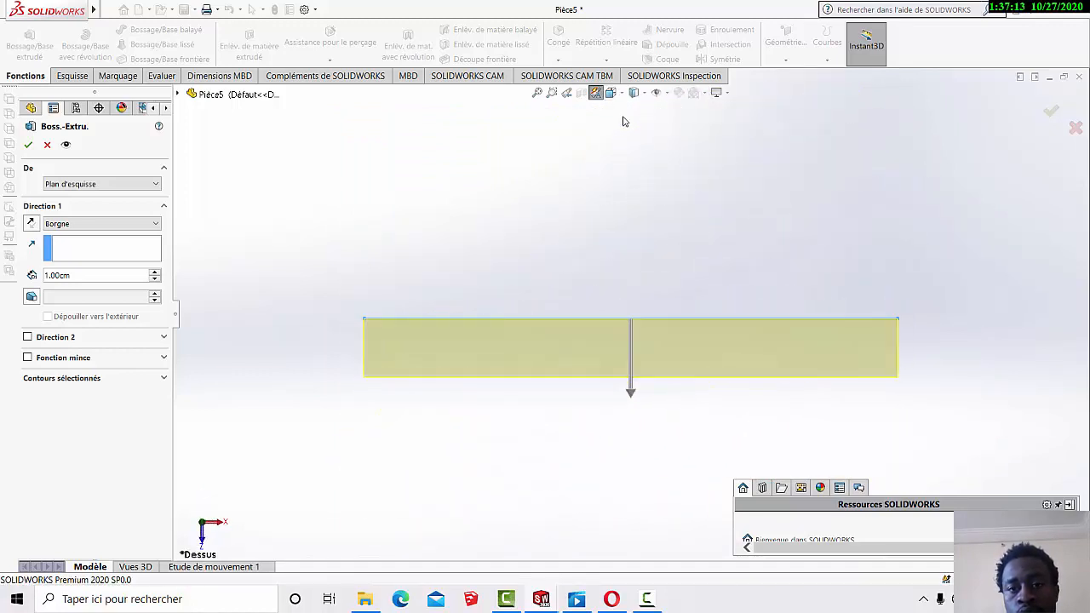
{"action": "left_click", "coordinate": [611, 92]}
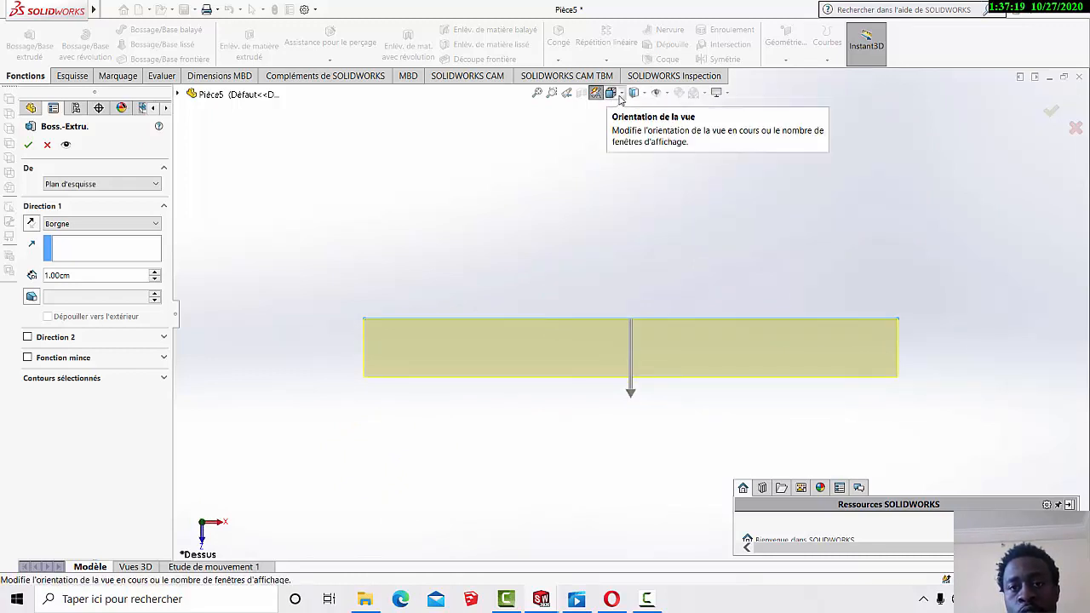
{"action": "left_click", "coordinate": [612, 93]}
{"action": "left_click", "coordinate": [626, 142]}
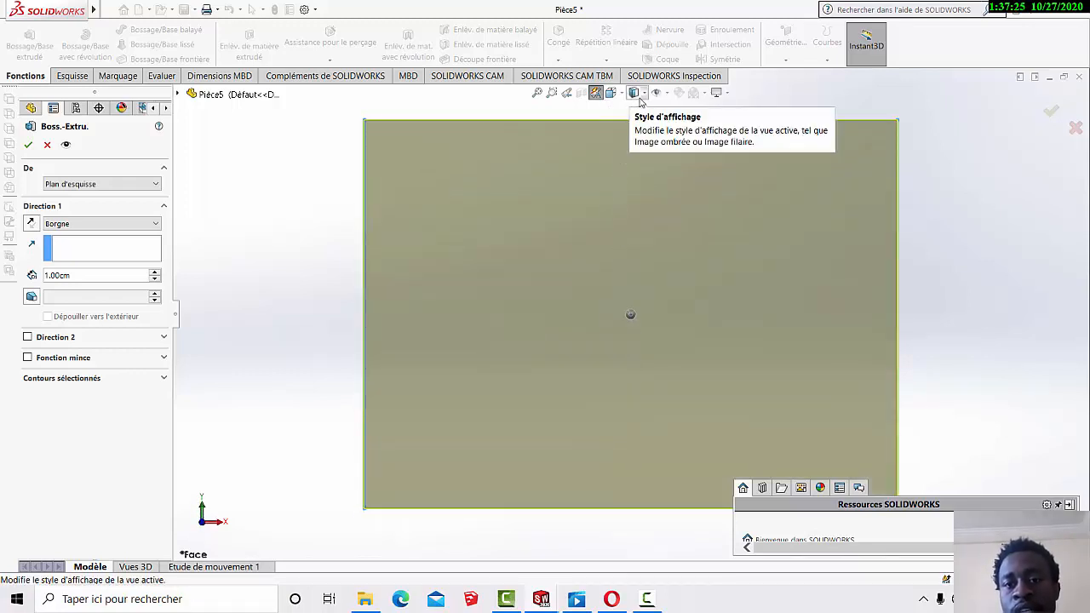
Try the Image ombrée display style on the block preview, and set the display style to hidden lines visible
{"action": "left_click", "coordinate": [645, 94]}
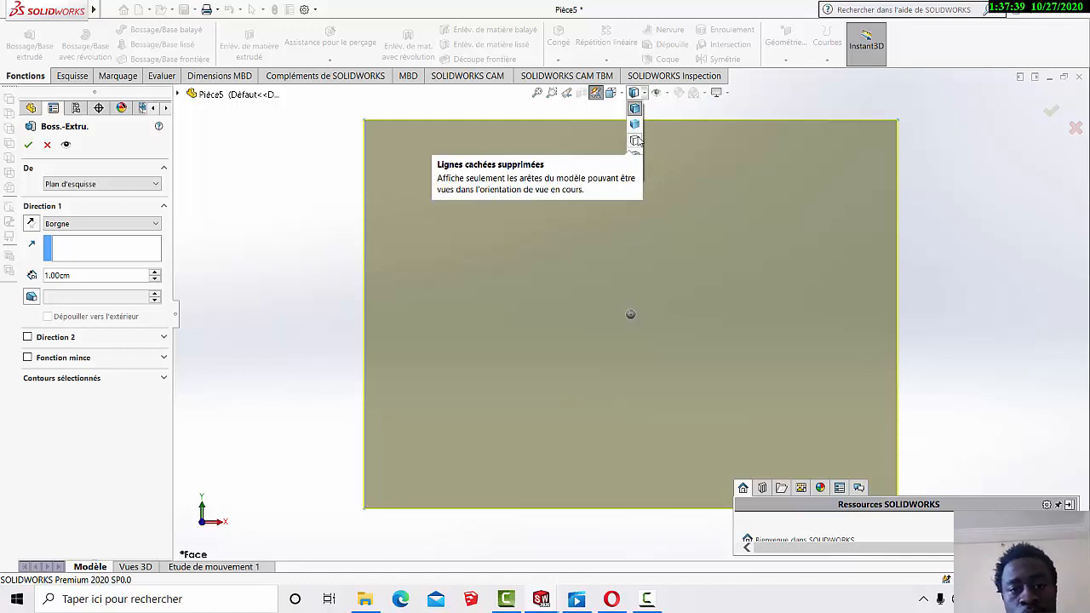
{"action": "left_click", "coordinate": [635, 125]}
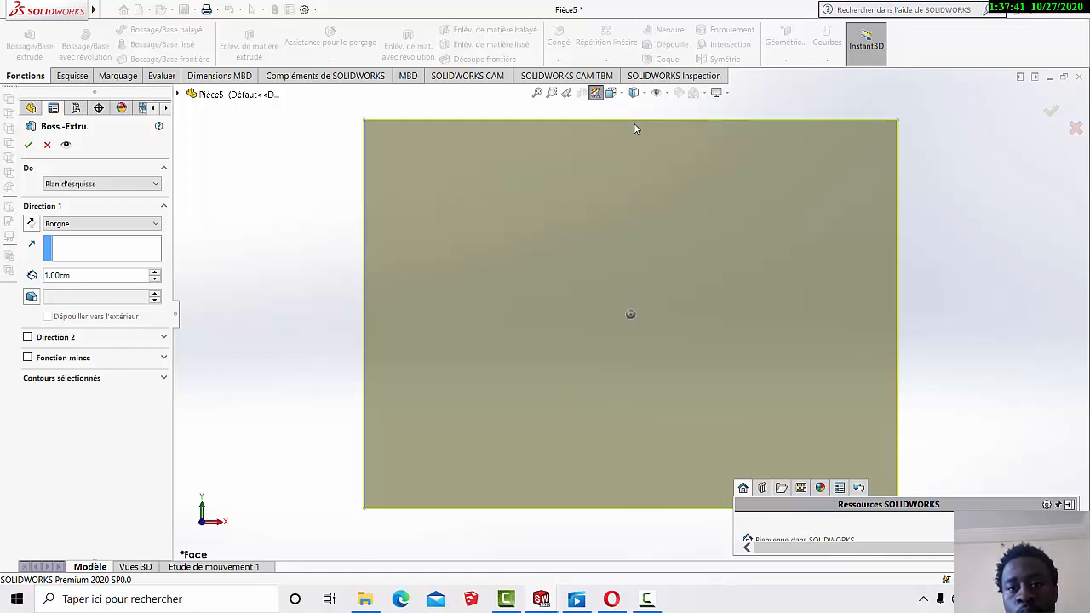
{"action": "left_click", "coordinate": [635, 93]}
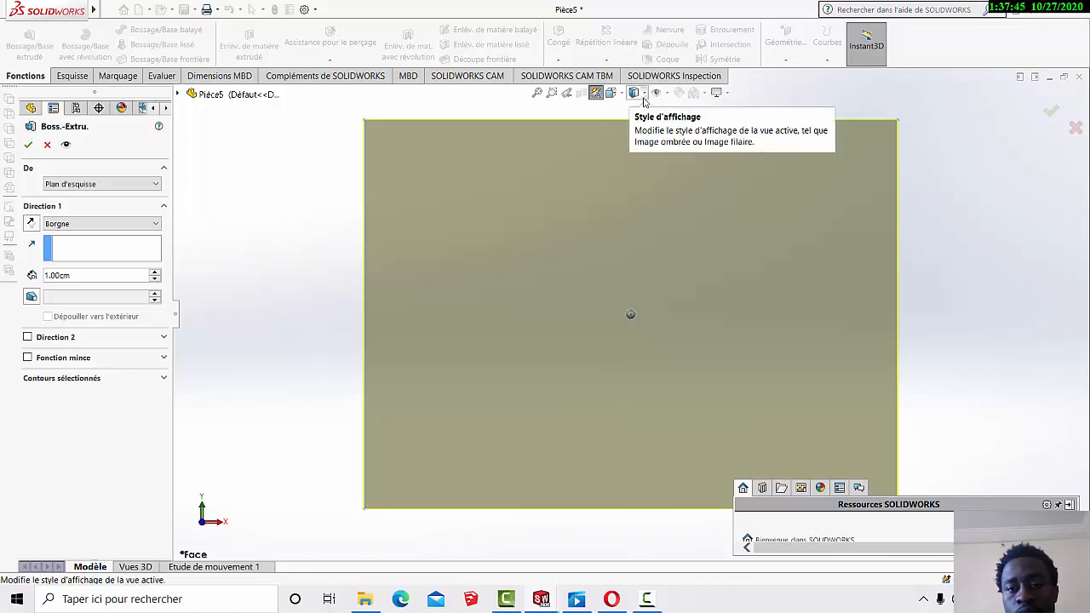
{"action": "left_click", "coordinate": [644, 96]}
{"action": "left_click", "coordinate": [631, 158]}
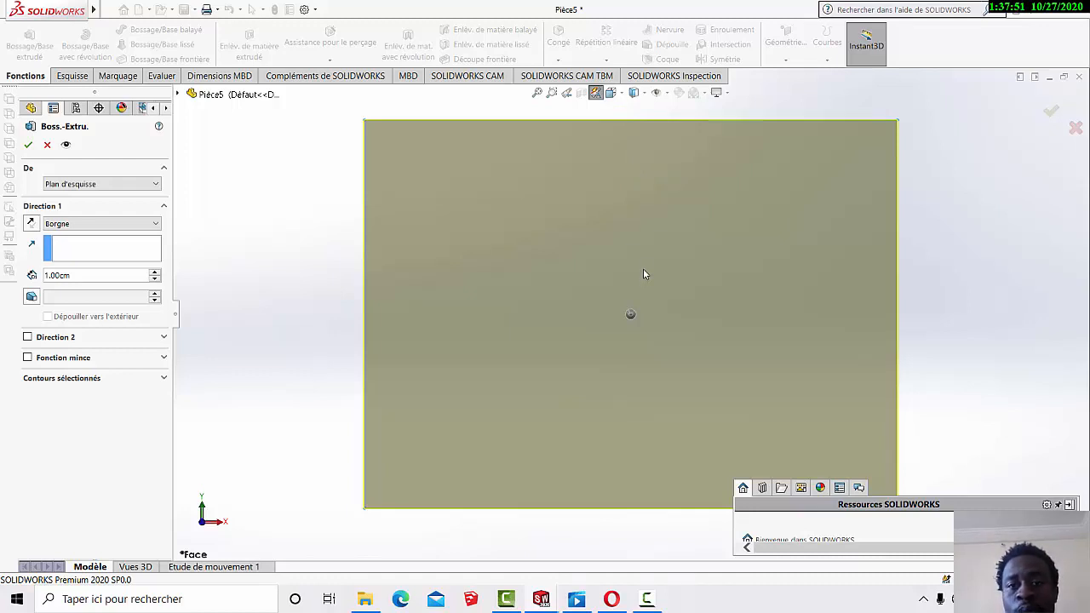
{"action": "left_click", "coordinate": [646, 95]}
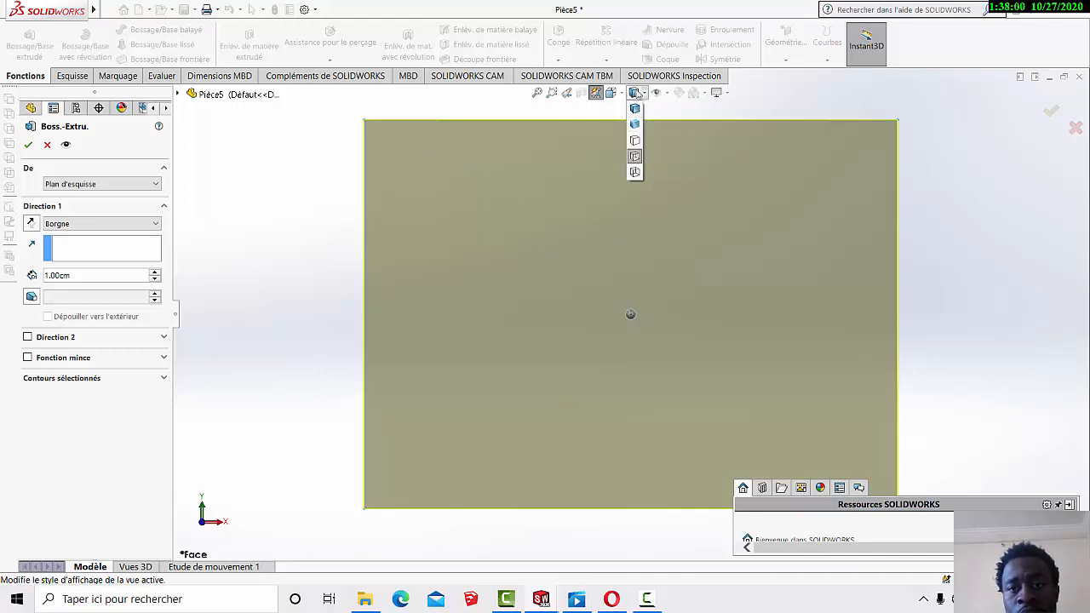
{"action": "left_click", "coordinate": [667, 93]}
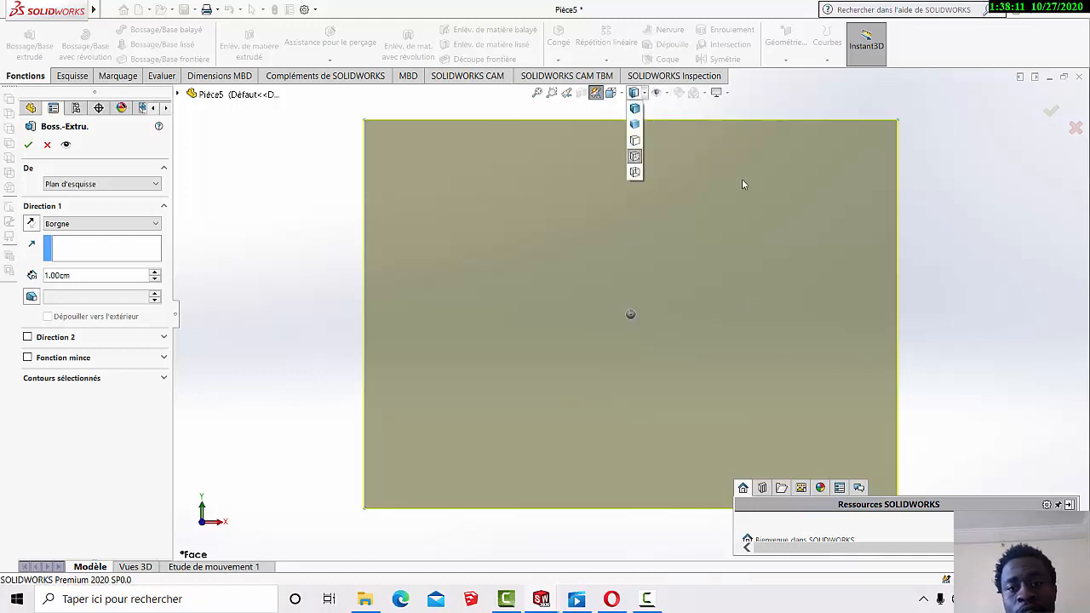
{"action": "mouse_move", "coordinate": [672, 101]}
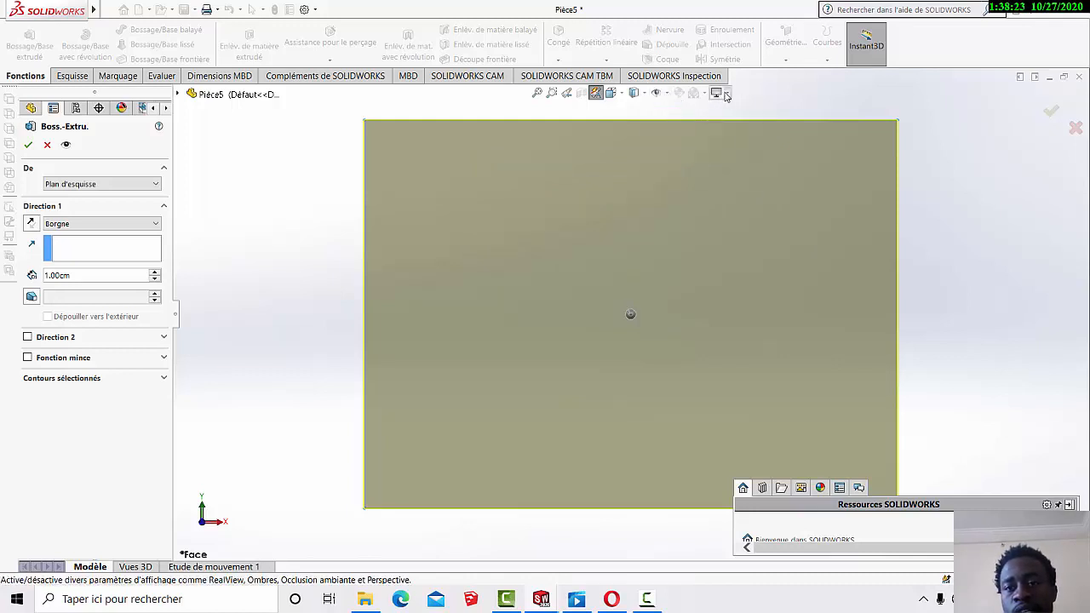
{"action": "mouse_move", "coordinate": [726, 95]}
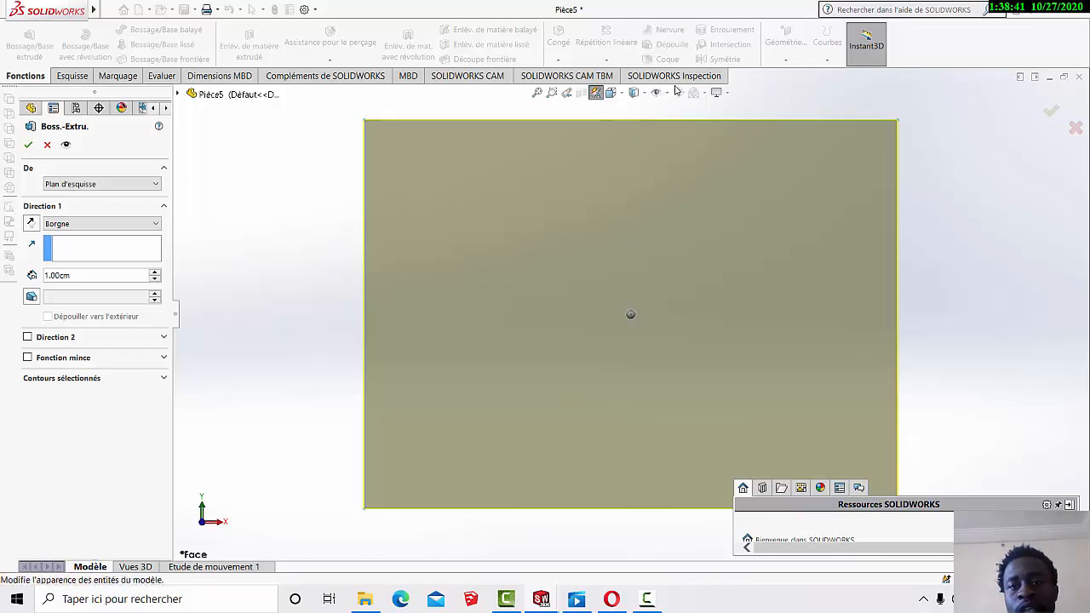
Pan the front view of the block preview slightly to the left with the Translater tool
{"action": "right_click", "coordinate": [253, 221]}
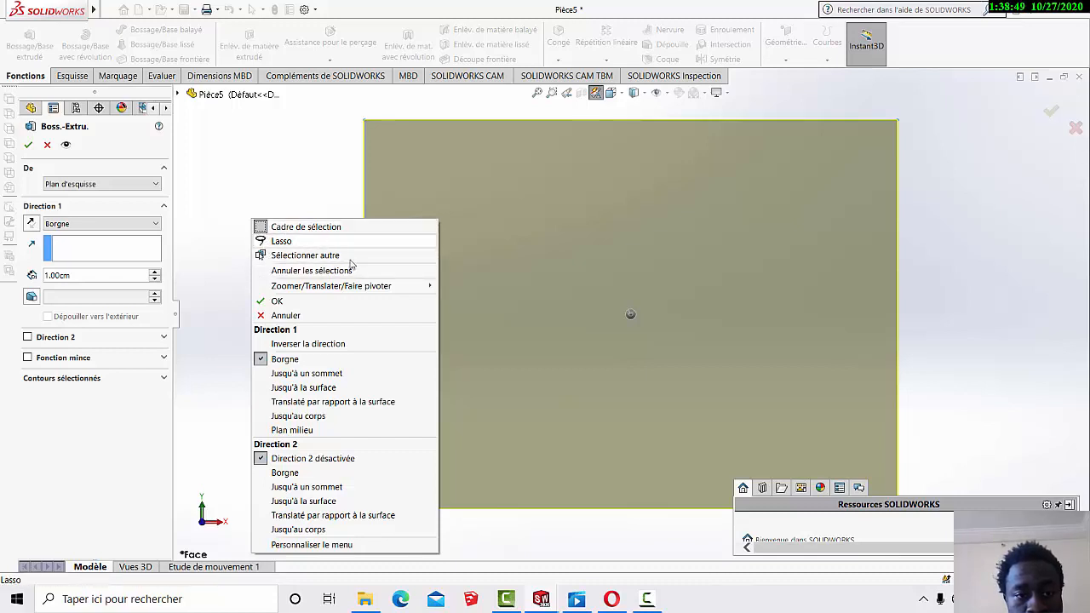
{"action": "mouse_move", "coordinate": [333, 286]}
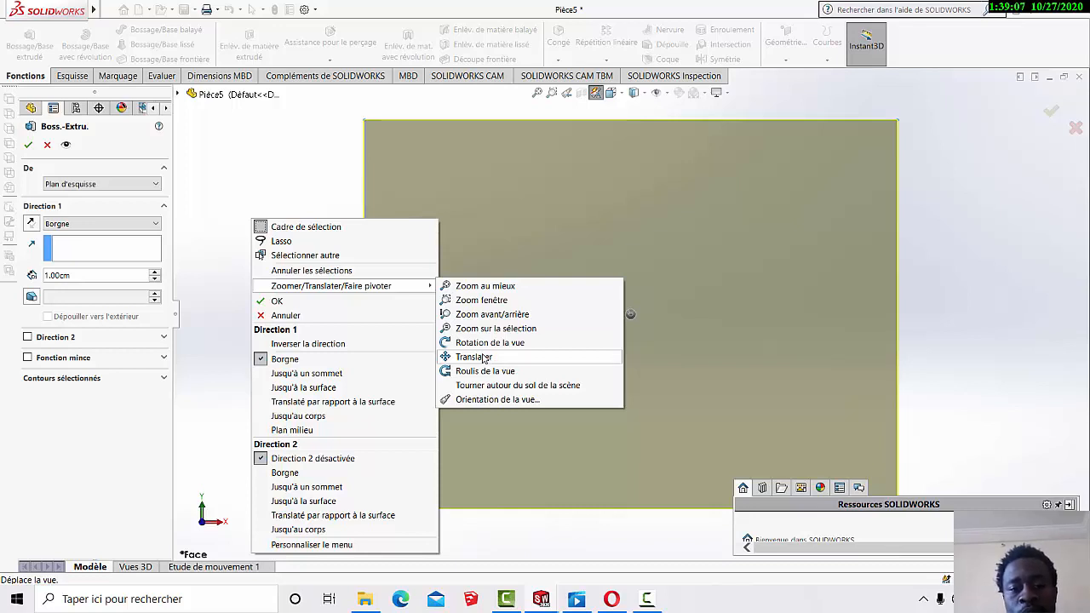
{"action": "left_click", "coordinate": [484, 358]}
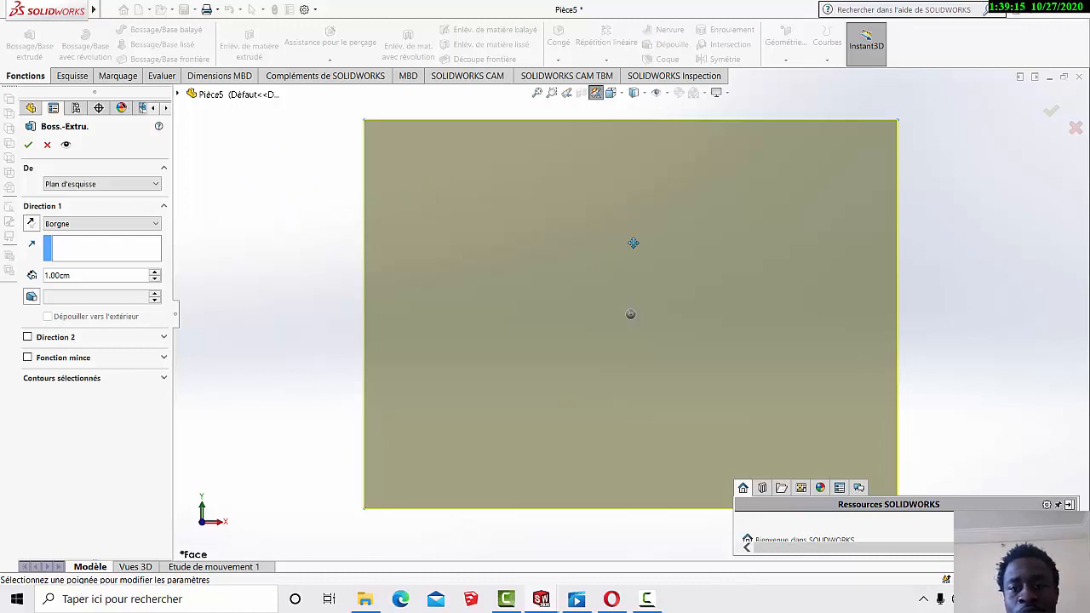
{"action": "left_click_drag", "start_coordinate": [634, 243], "coordinate": [497, 244]}
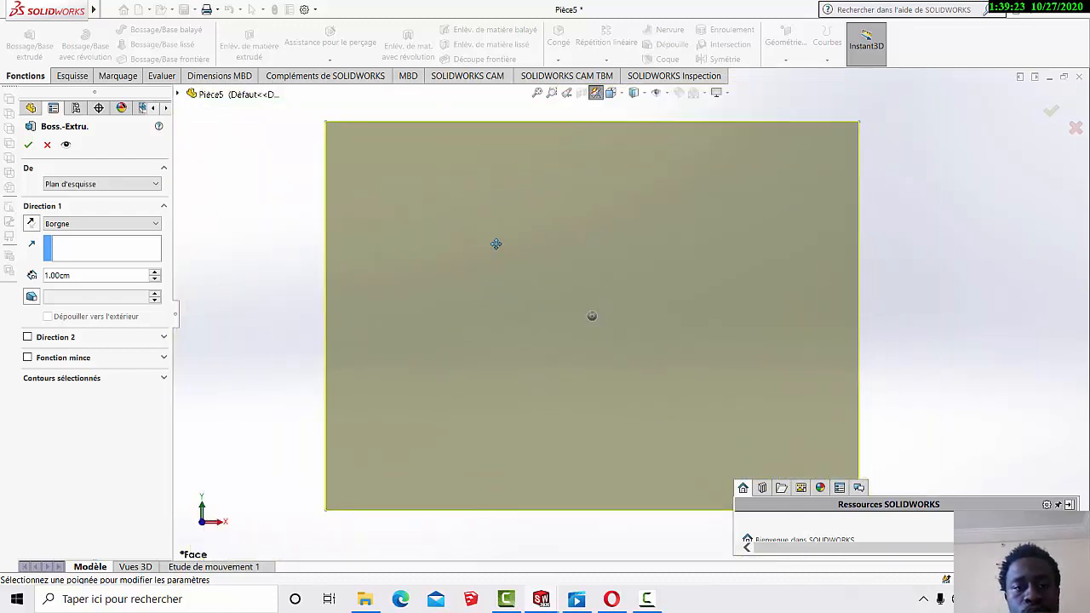
Open the customization list for the shortcut menu of zoom, pan and rotate view commands
{"action": "right_click", "coordinate": [245, 258]}
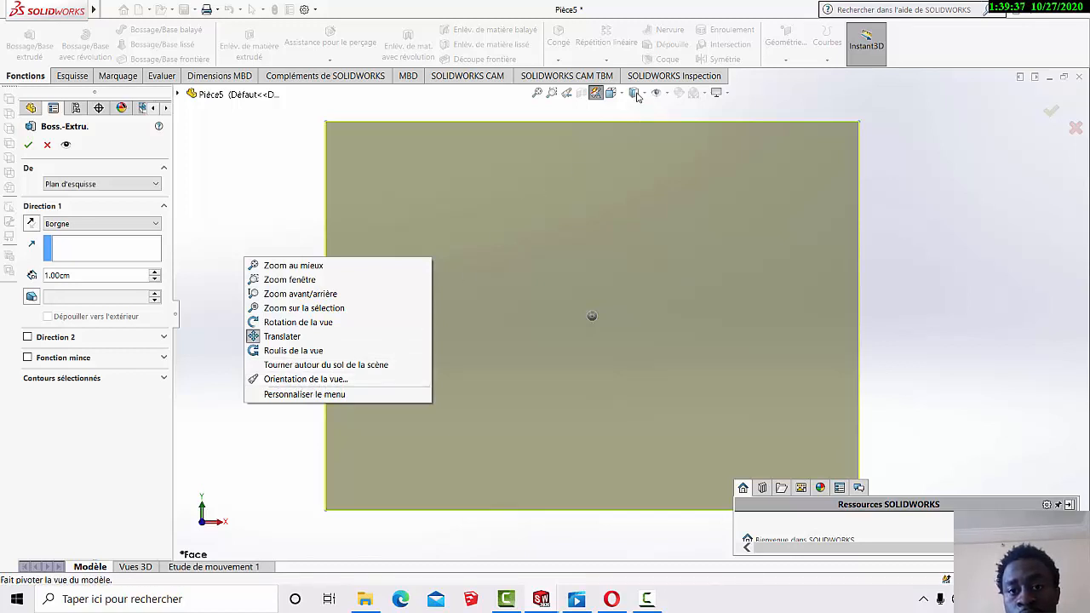
{"action": "left_click", "coordinate": [468, 103]}
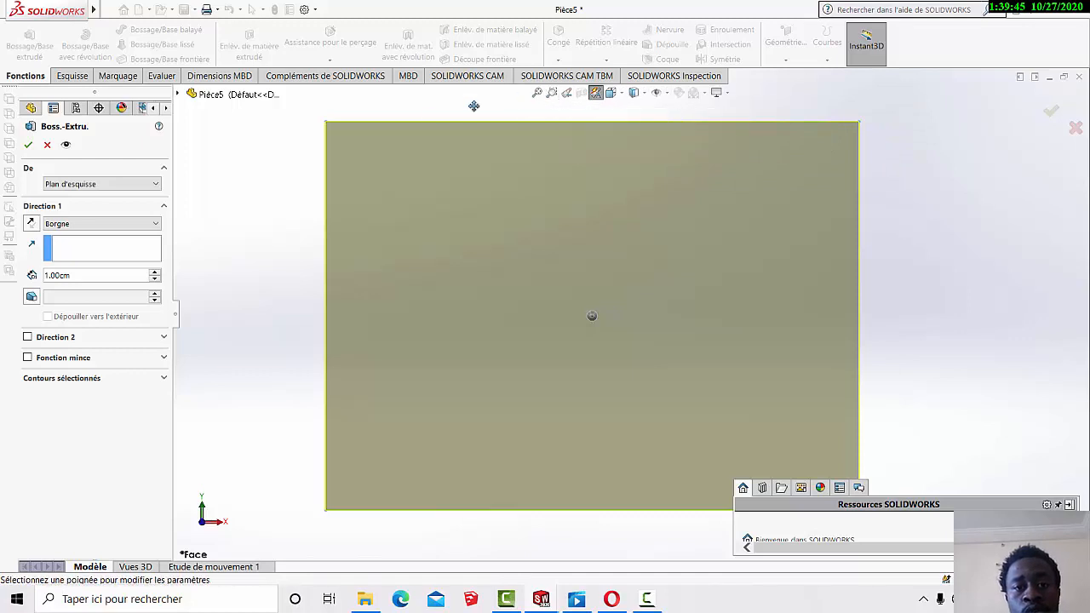
{"action": "right_click", "coordinate": [246, 226]}
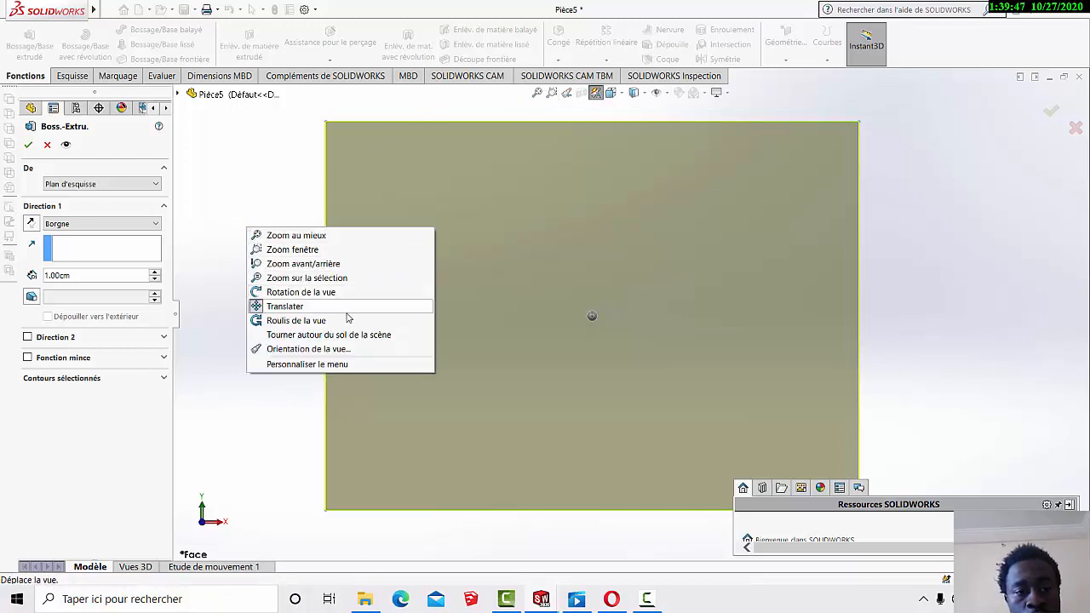
{"action": "left_click", "coordinate": [294, 365]}
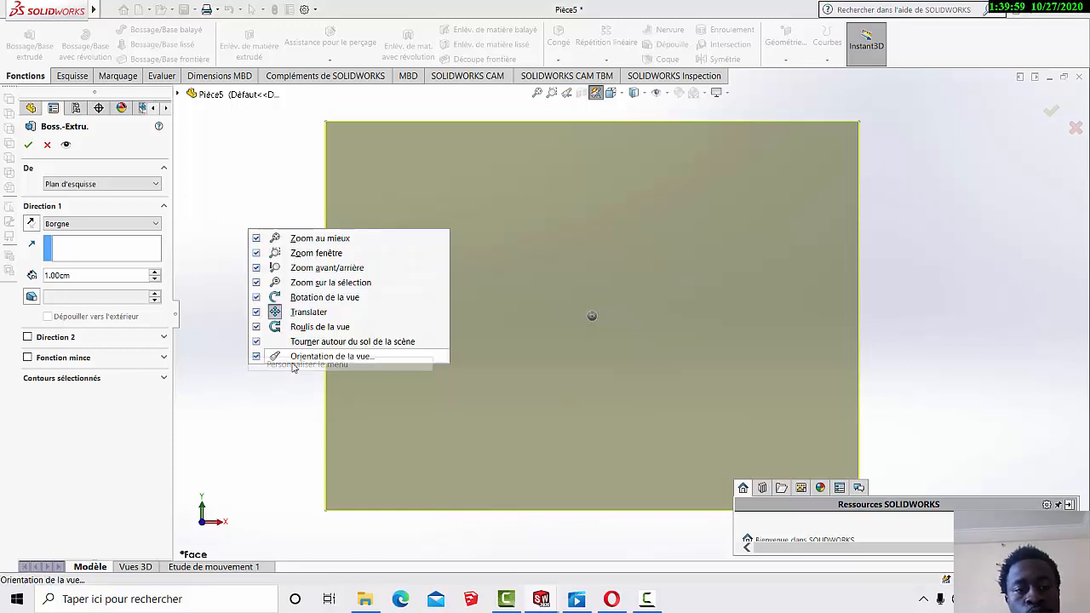